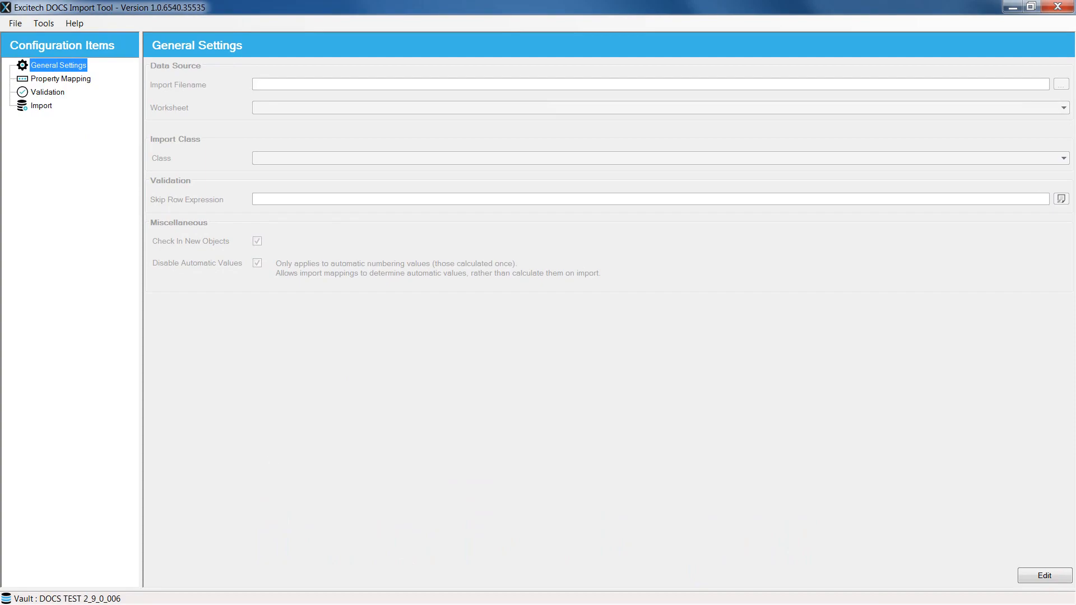
Switch to Excel, review the headings in Drawings.xlsx and all columns of Drawings-populated.xlsx, and return to the Excitech DOCS Import Tool
key(alt+Tab)
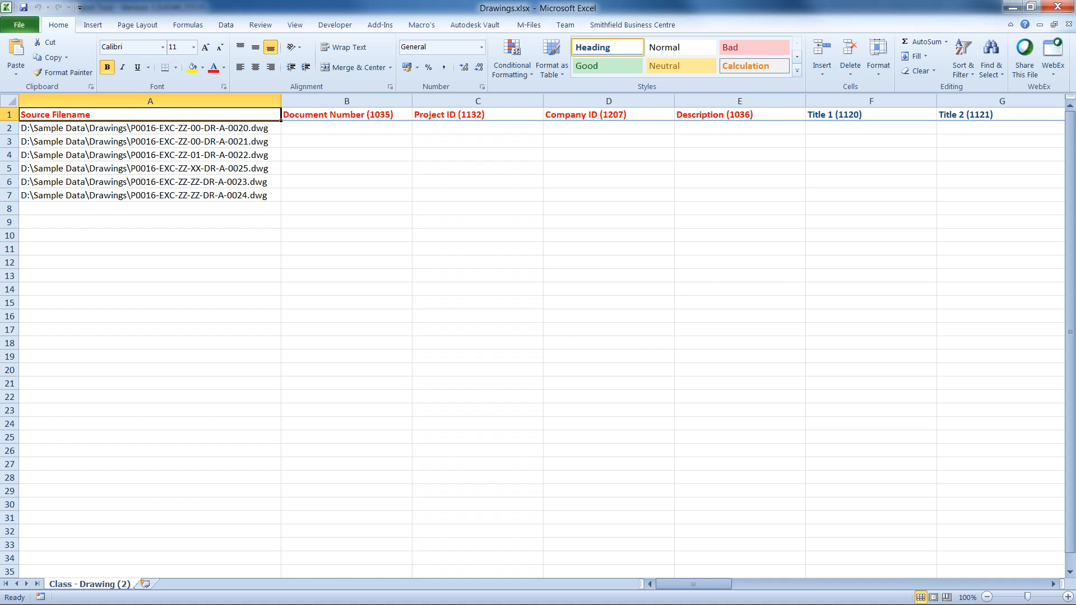
key(alt+Tab)
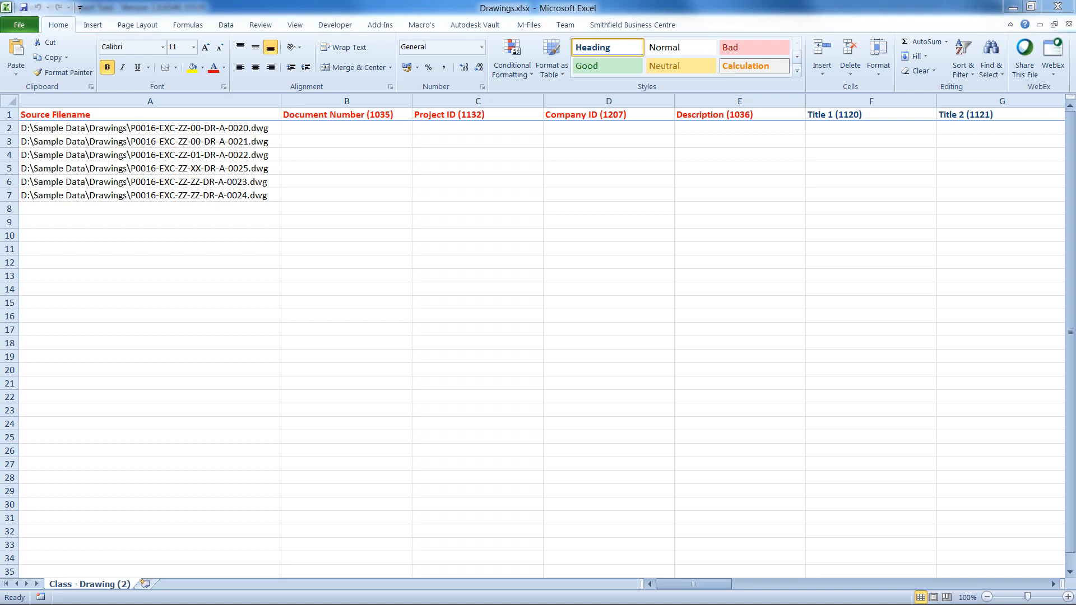
key(alt+Tab)
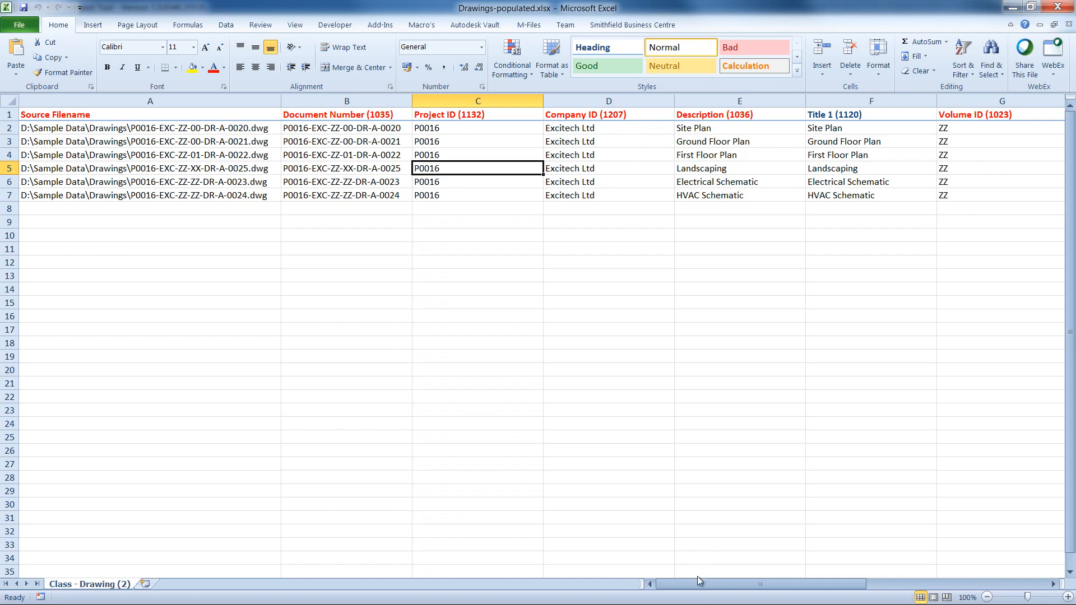
drag(701, 584, 720, 582)
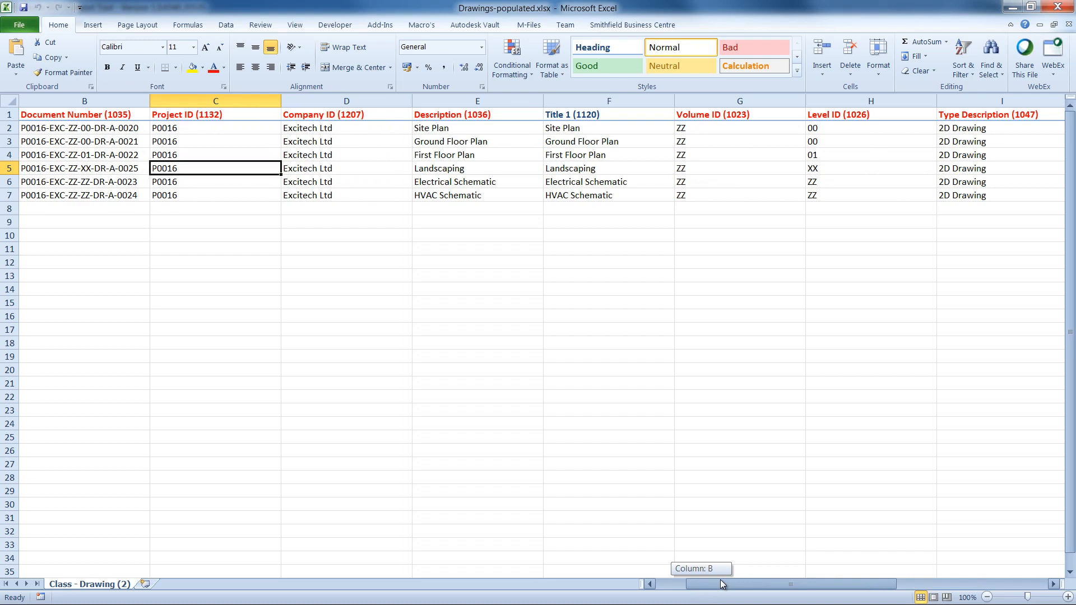
drag(722, 583, 722, 583)
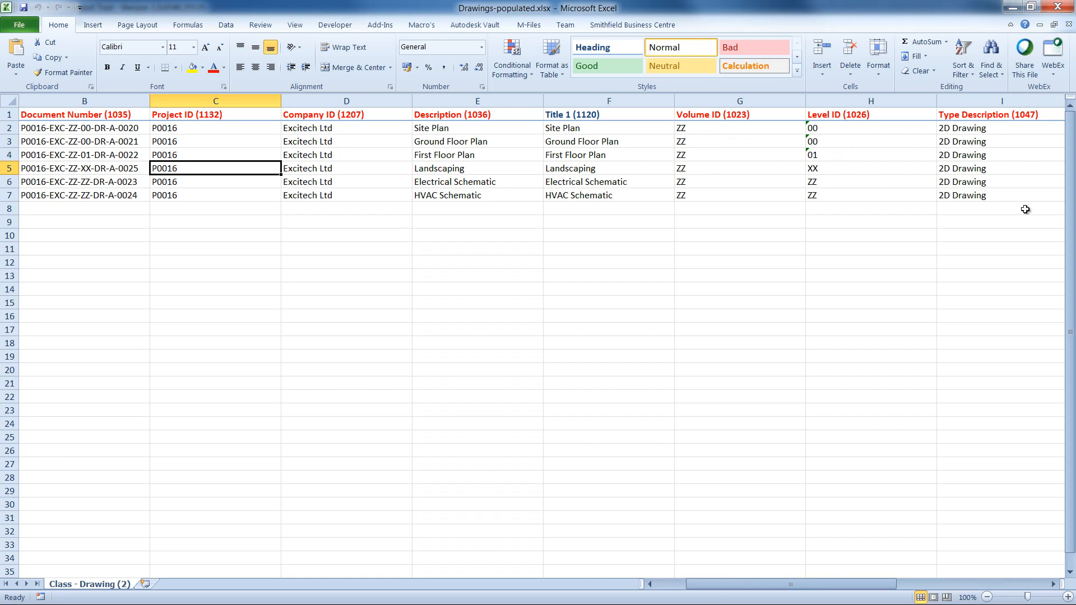
drag(748, 584, 865, 586)
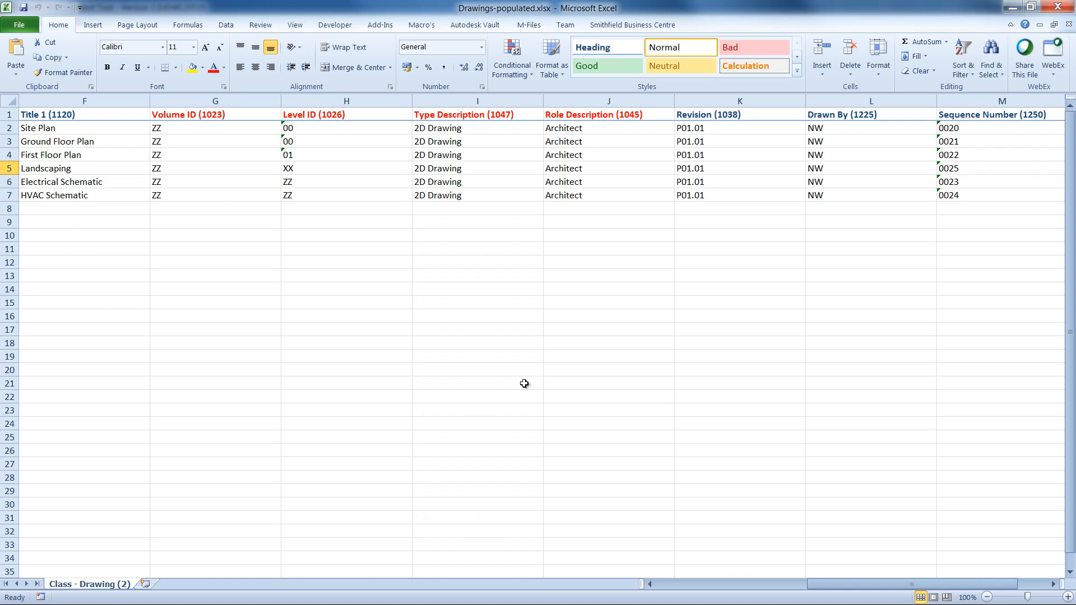
click(687, 584)
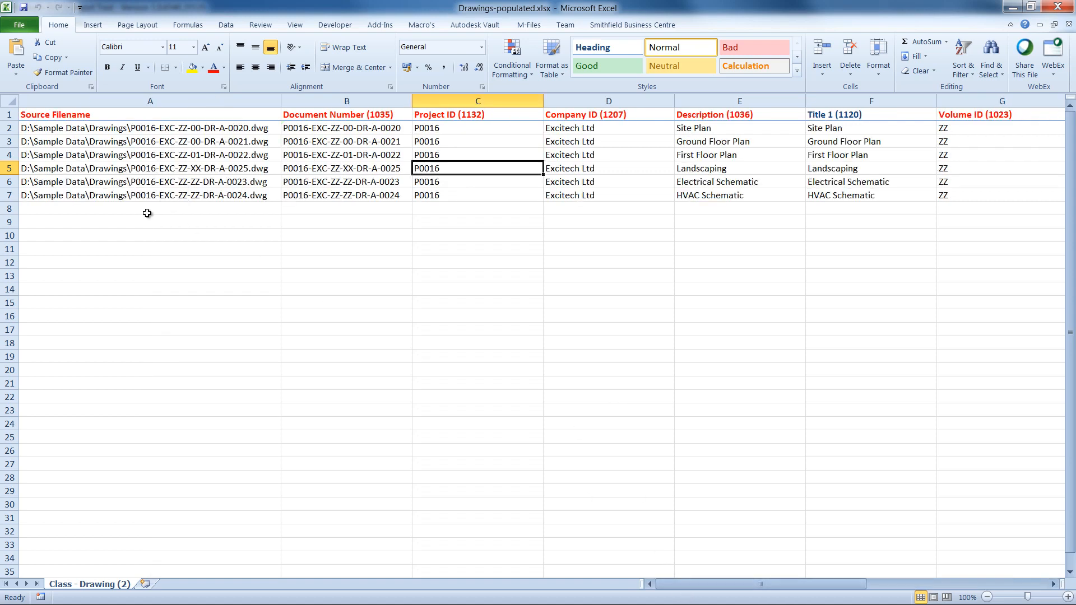
click(1061, 8)
click(1063, 10)
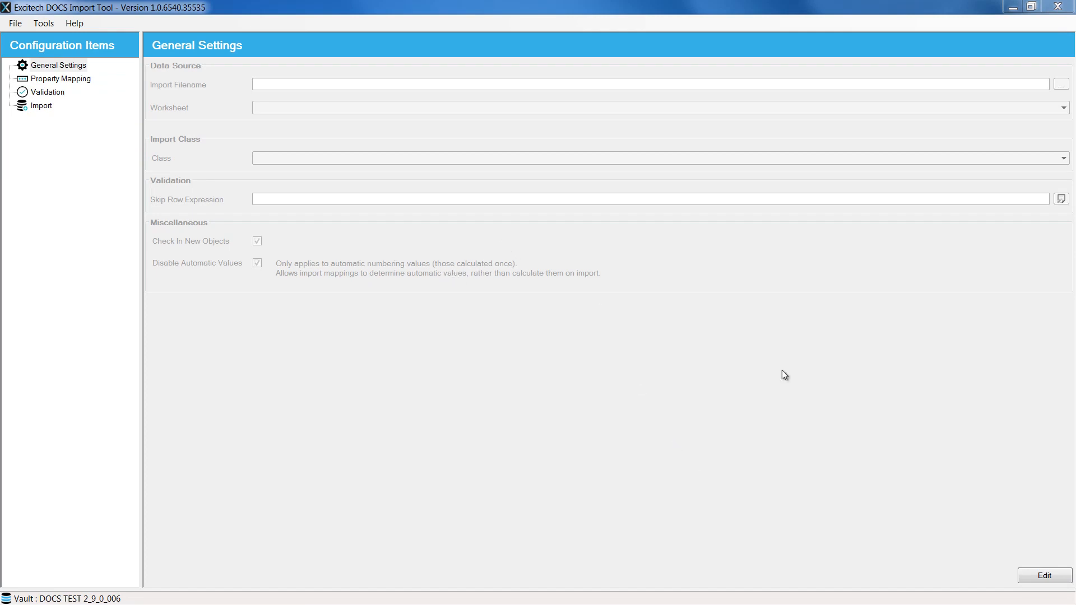
Edit the general settings to use Drawings-populated.xlsx from the Sample Data folder as import file, with worksheet Class - Drawing (2)
click(1028, 576)
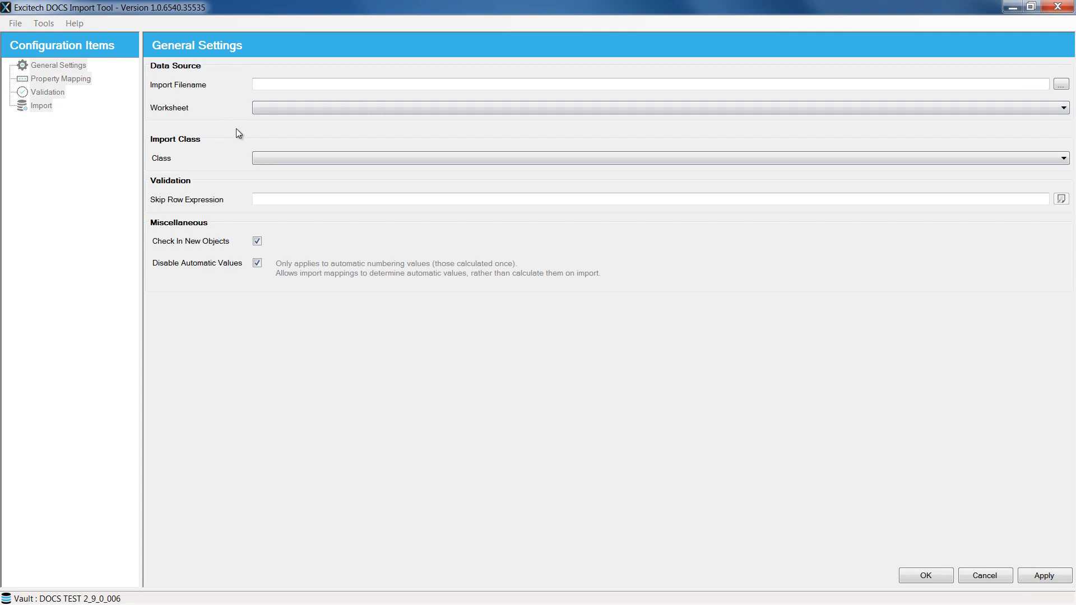
click(1061, 84)
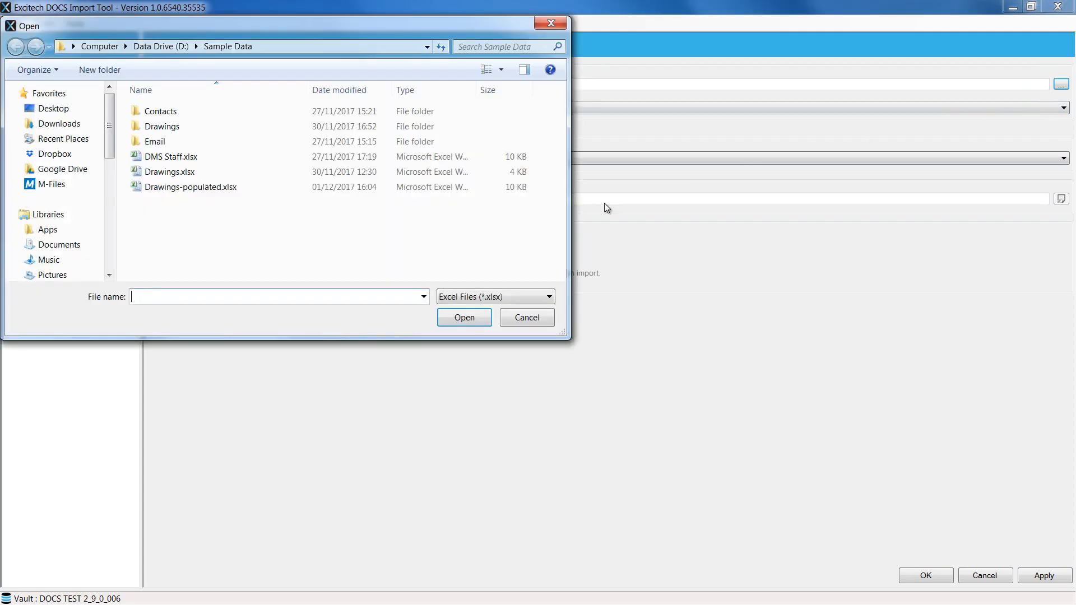
click(190, 189)
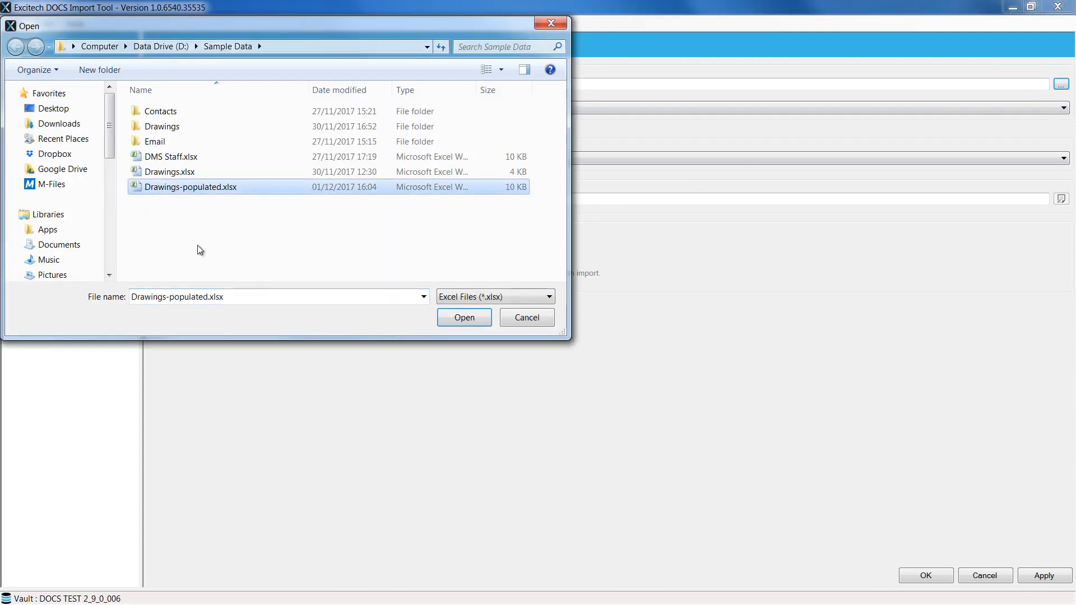
click(469, 318)
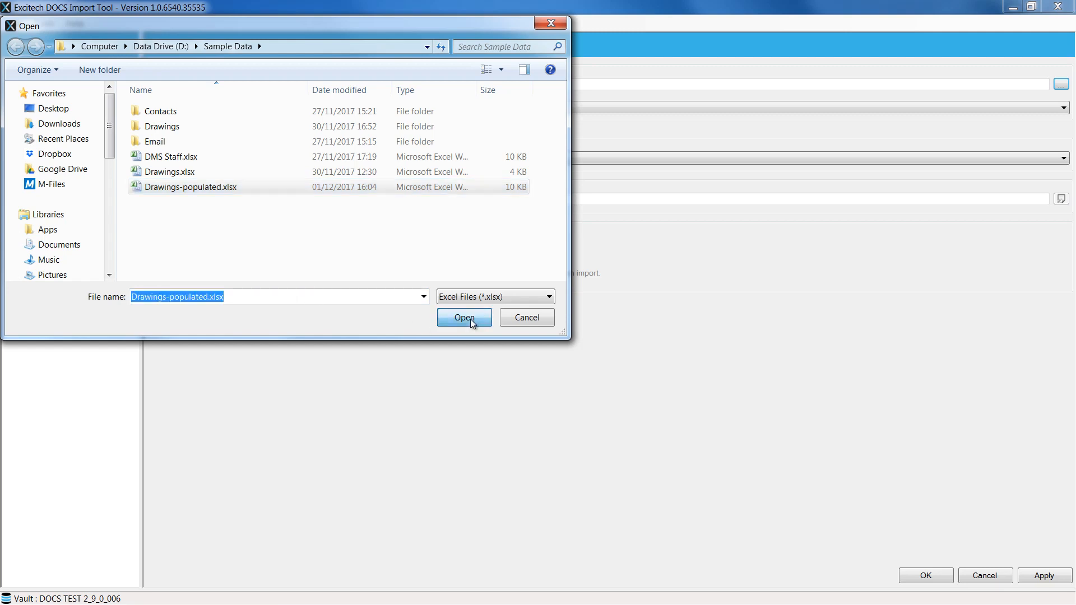
click(1063, 108)
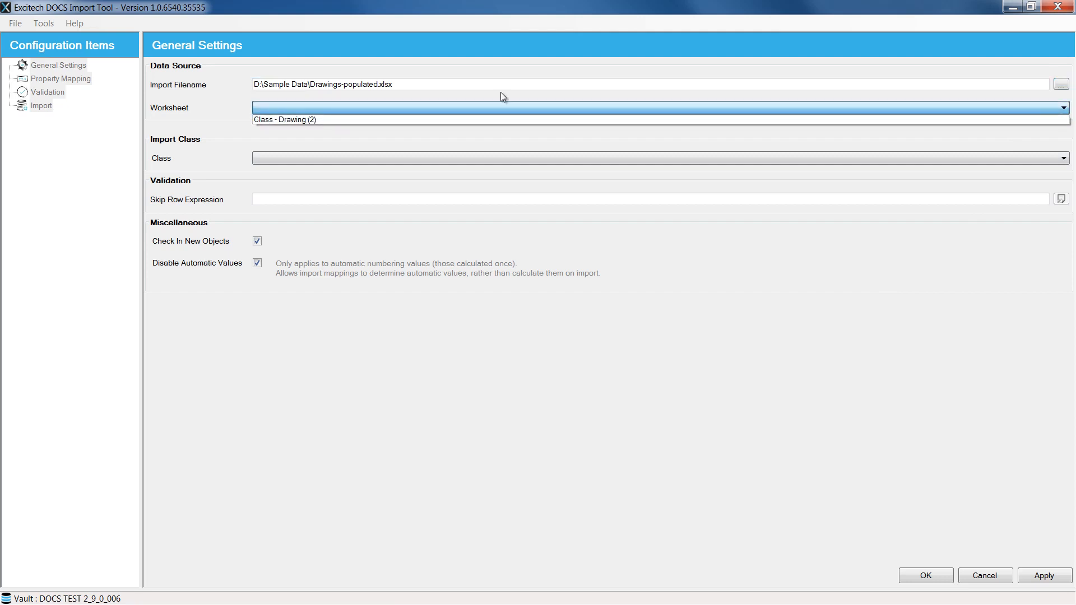
click(299, 120)
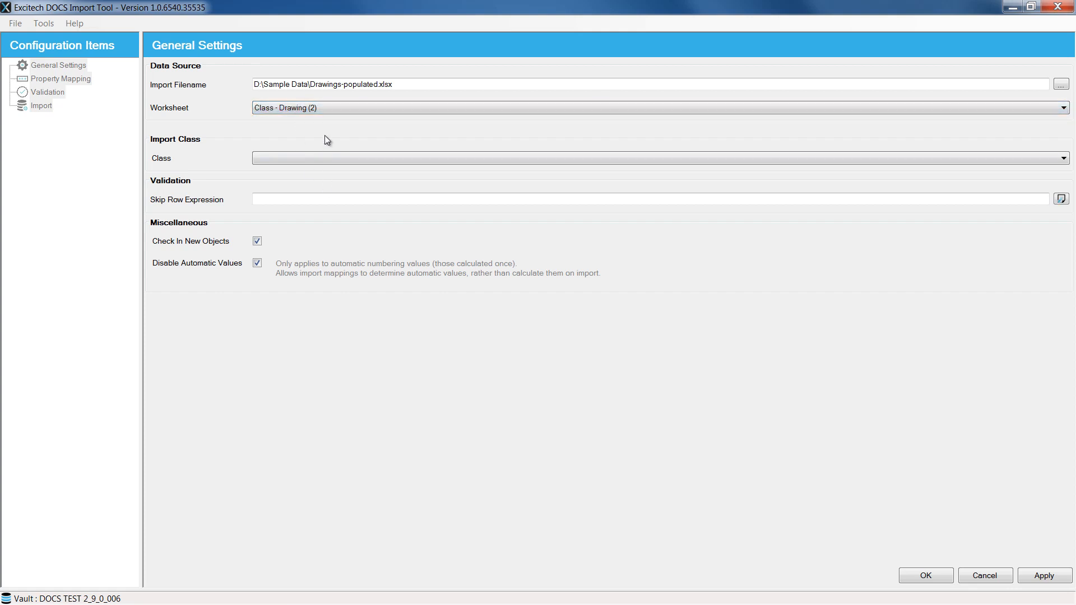
Set the import class to Drawing (2) and save the general settings
click(1063, 159)
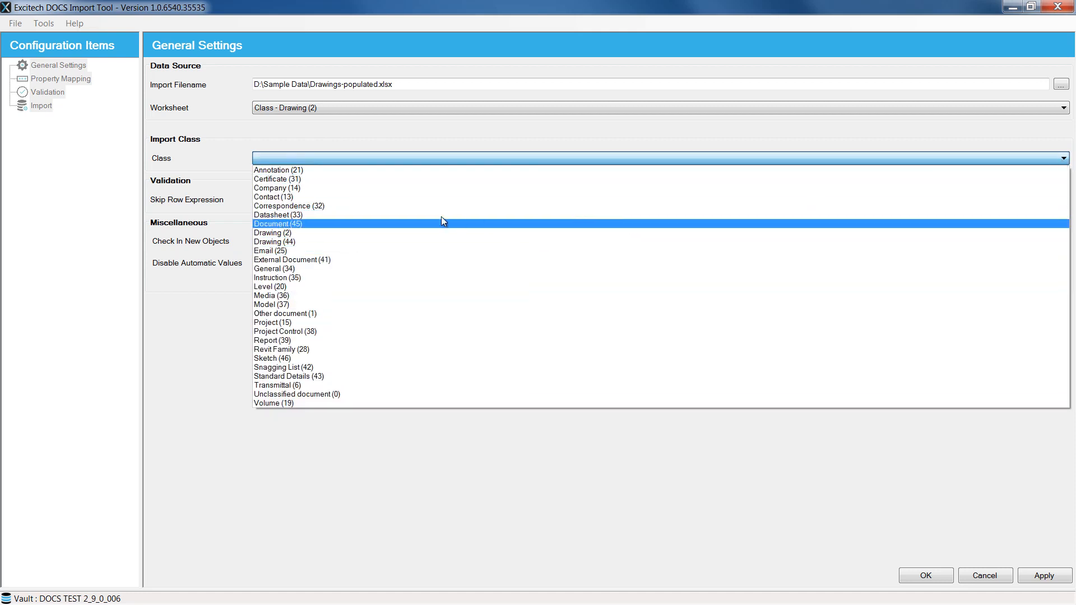
click(322, 232)
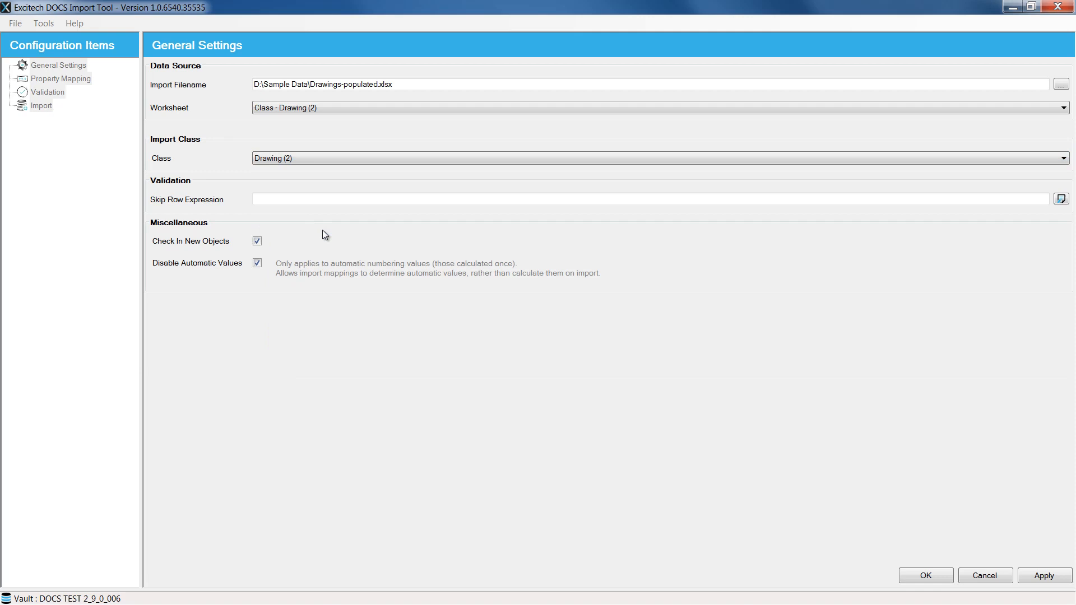
click(258, 263)
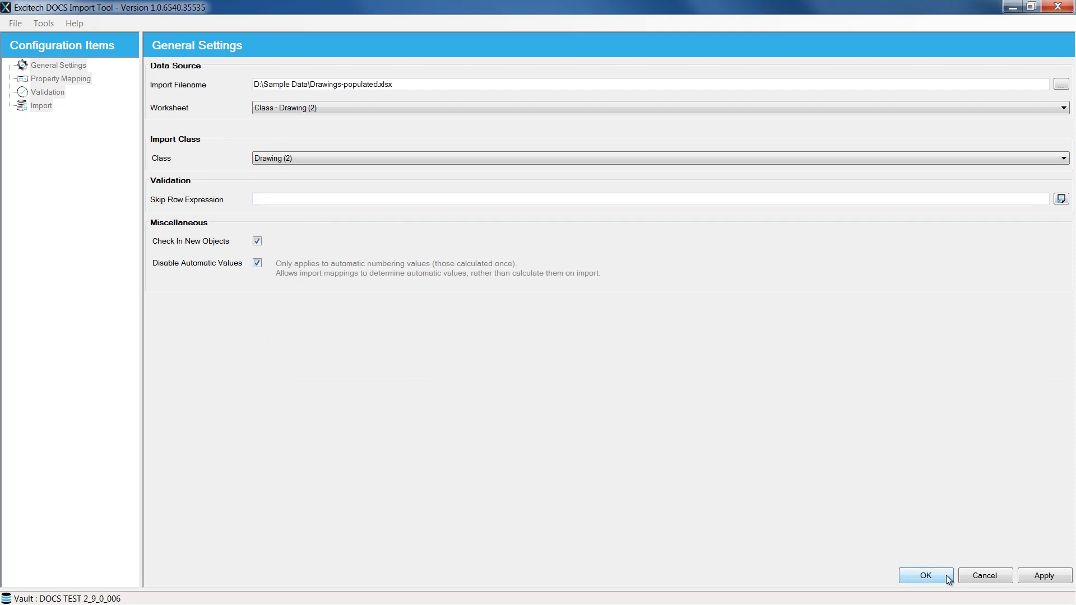
click(925, 576)
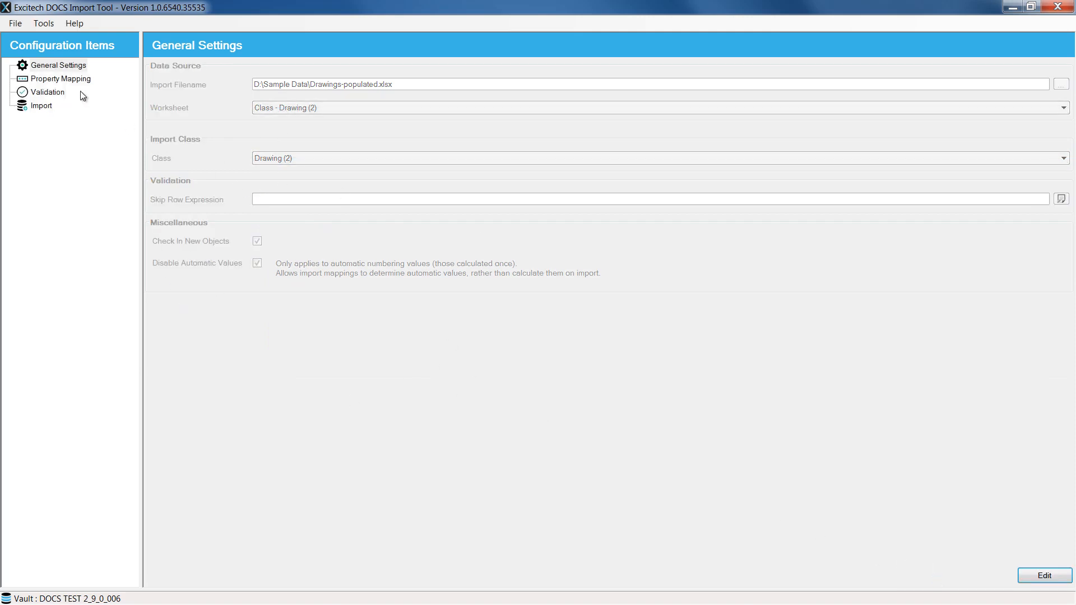
Open the property mapping and compare its properties with the column headings of Drawings.xlsx and Drawings-populated.xlsx in Excel
click(64, 78)
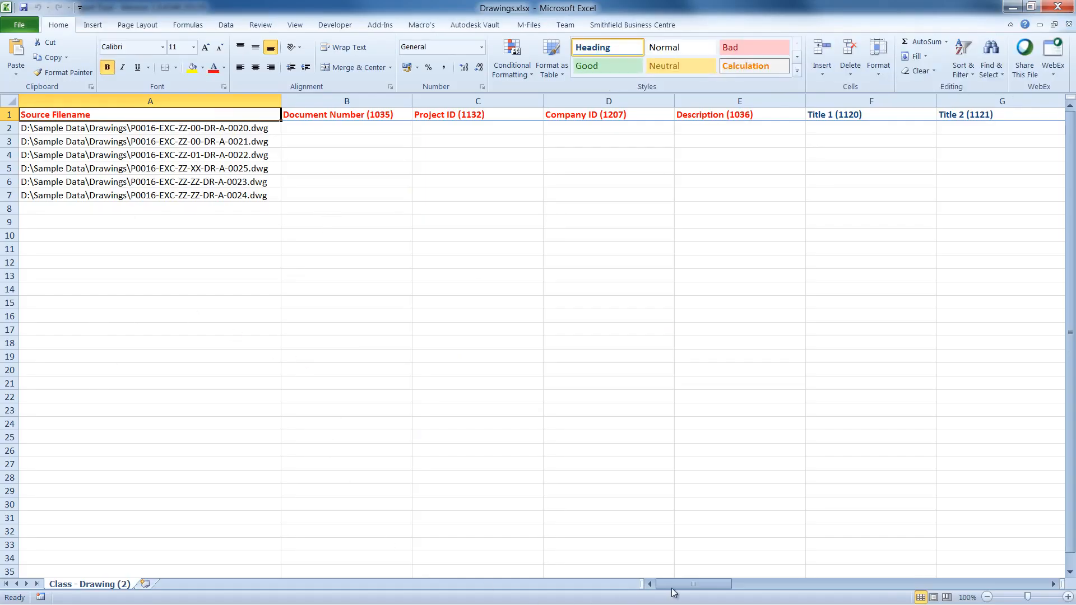
drag(679, 584, 739, 567)
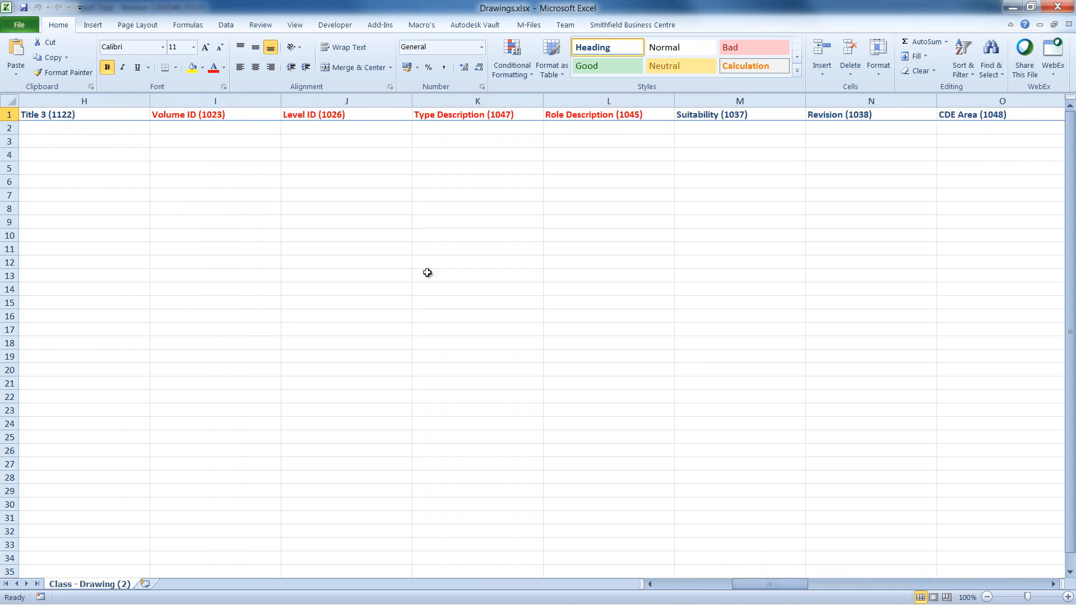
key(alt+Tab)
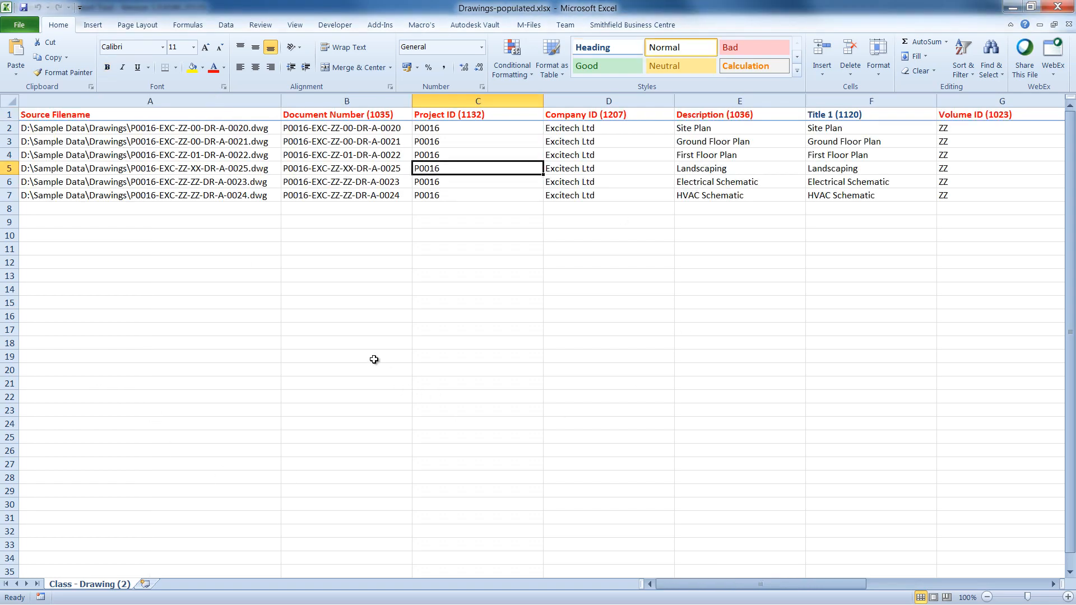
drag(733, 583, 644, 568)
click(1064, 9)
click(1065, 7)
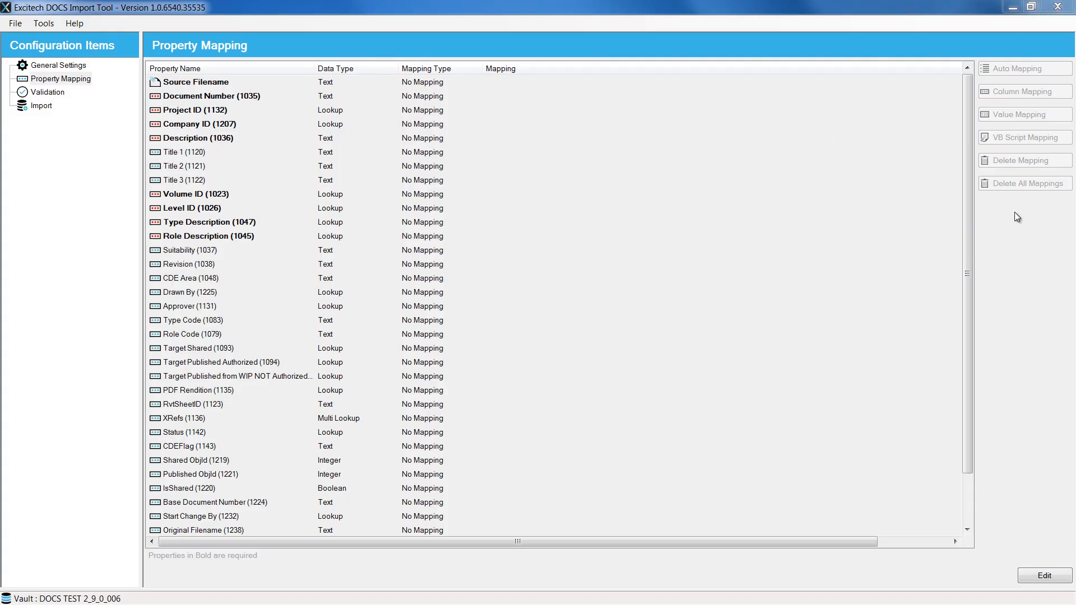
Auto-map the properties to the matching spreadsheet columns, accepting the overwrite of existing mappings, and save the property mapping
click(1034, 575)
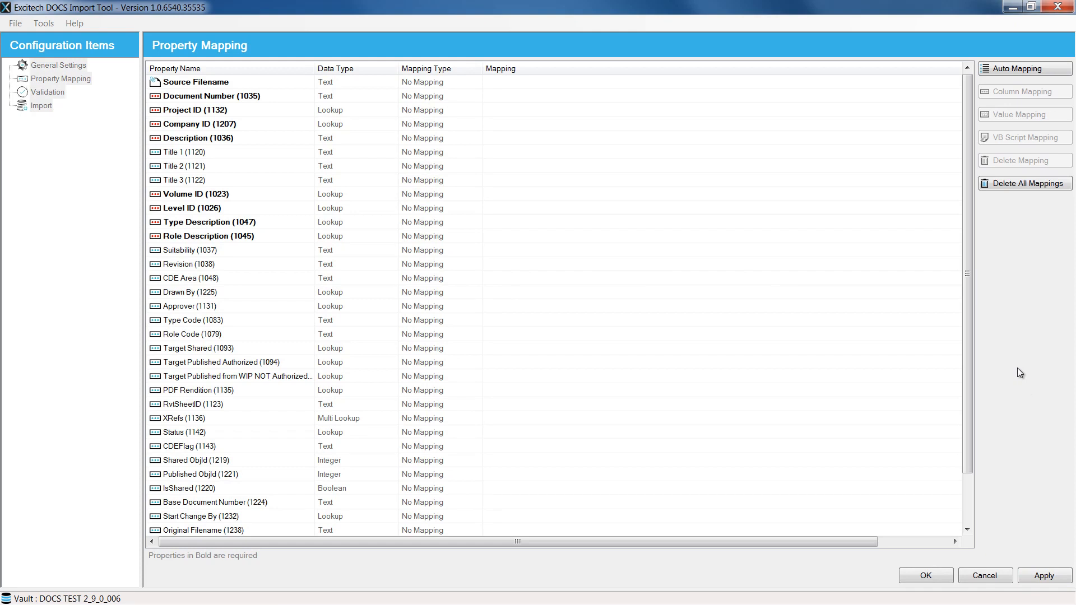
click(1012, 69)
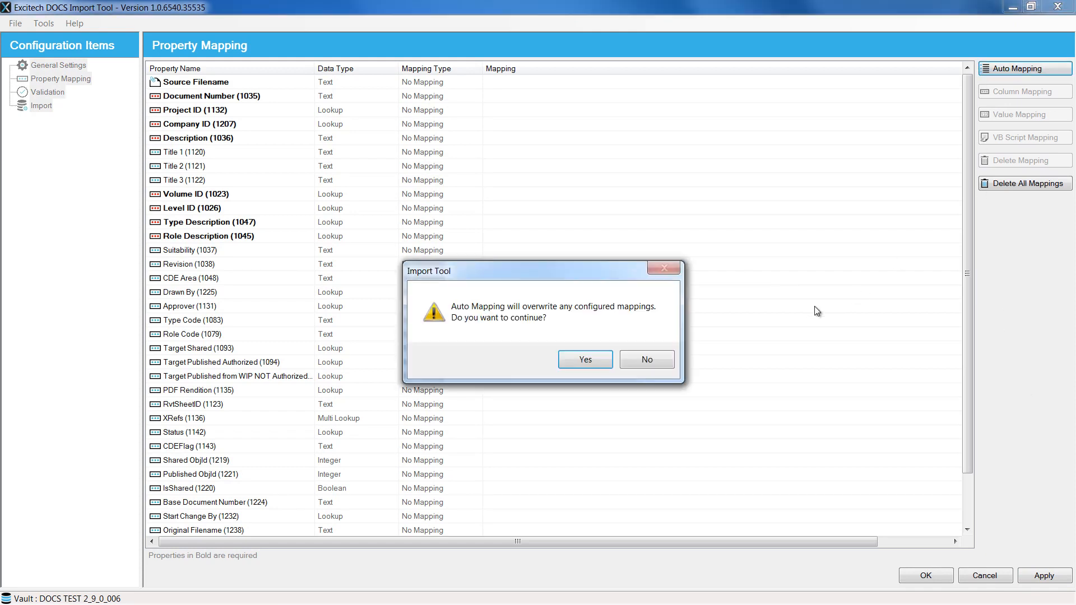
click(584, 360)
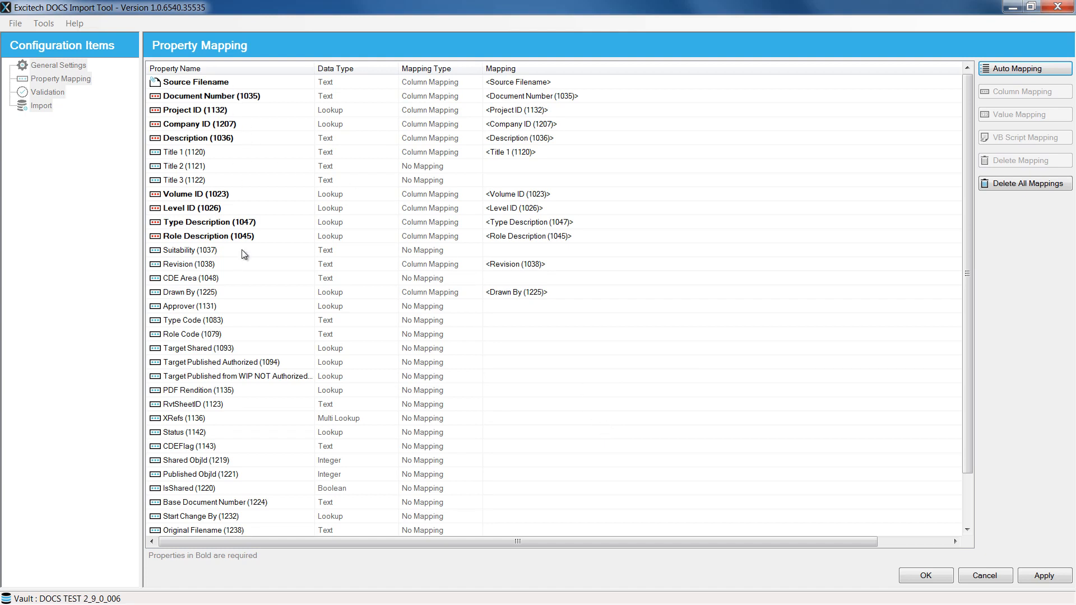
click(906, 574)
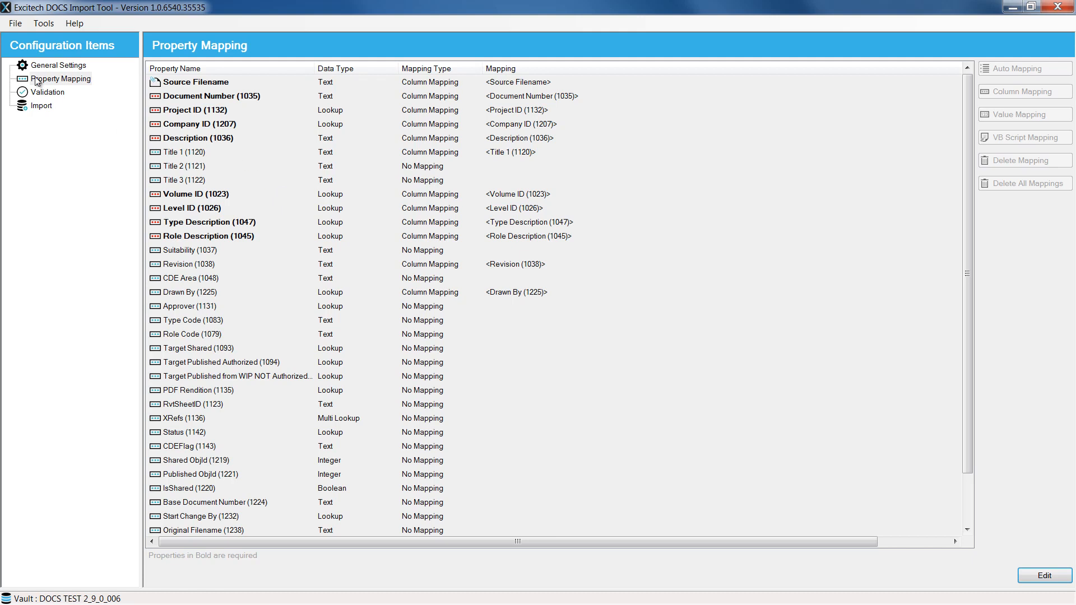
Run the validation of the import mappings and spreadsheet data
click(43, 94)
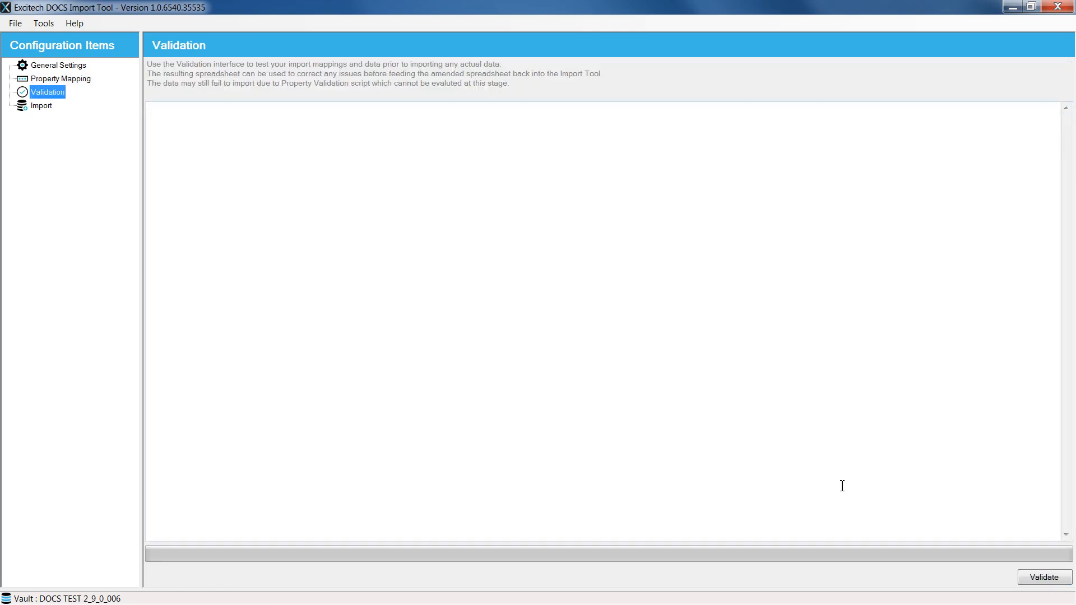
click(1039, 582)
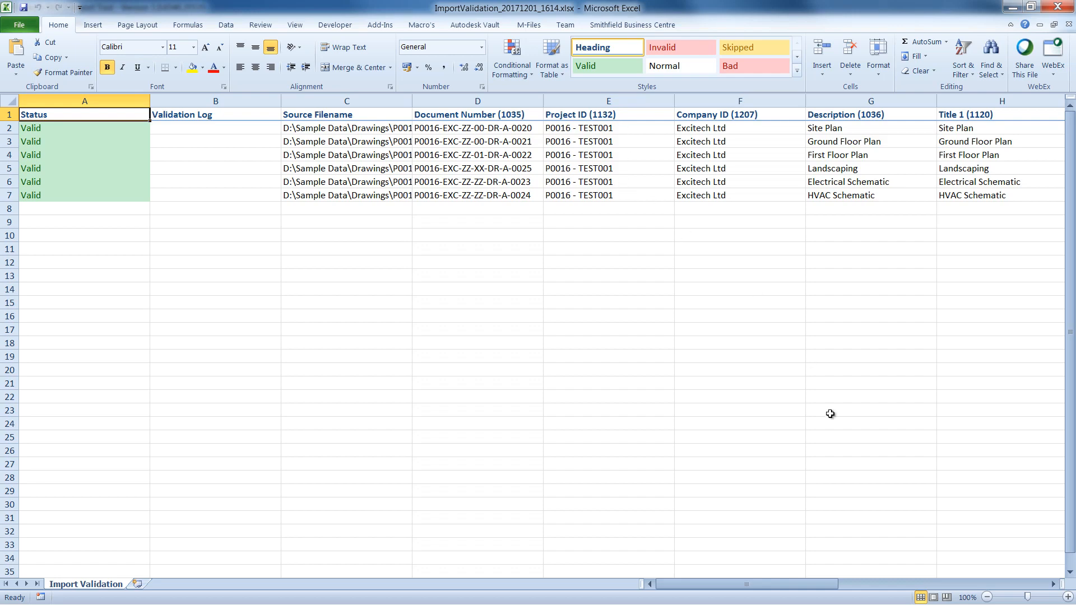
Examine the import validation workbook's columns through Sequence Number, checking the Volume ID and Level ID values, and close the workbook
click(1054, 584)
click(1054, 584)
click(1054, 585)
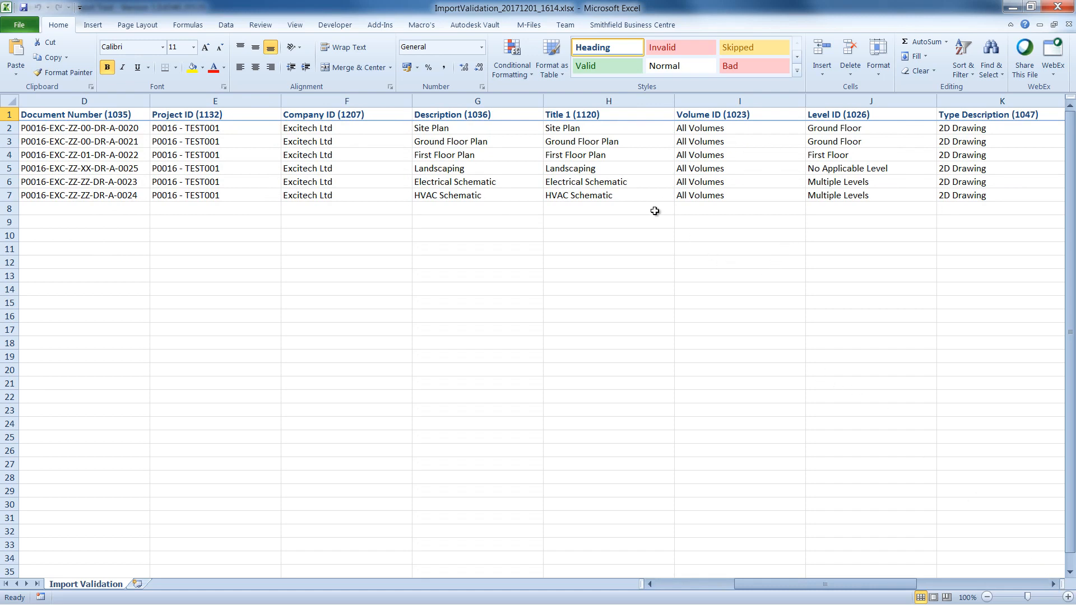
click(736, 133)
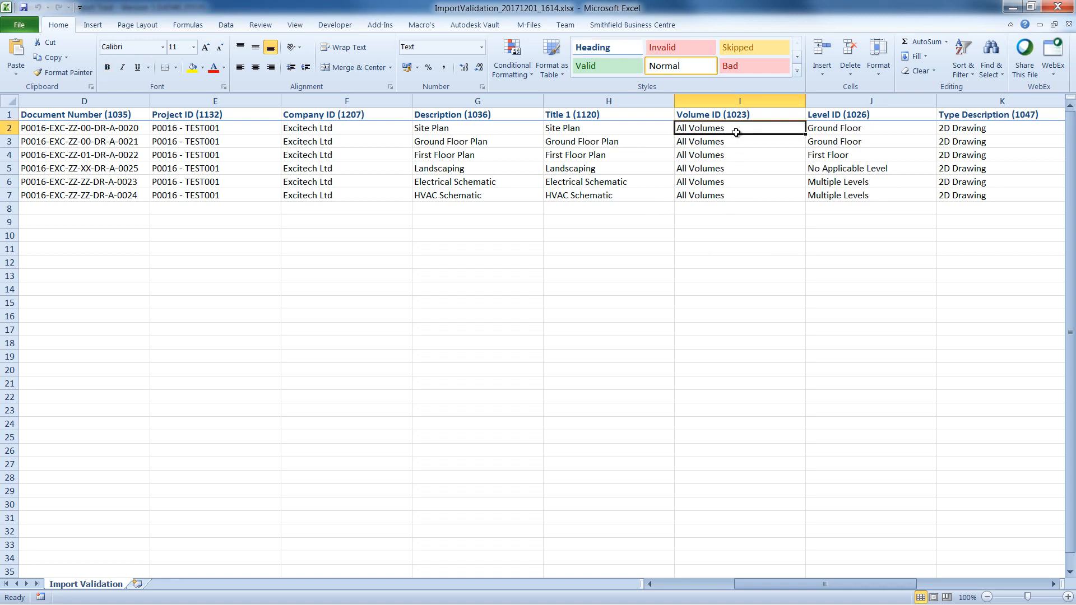
click(885, 128)
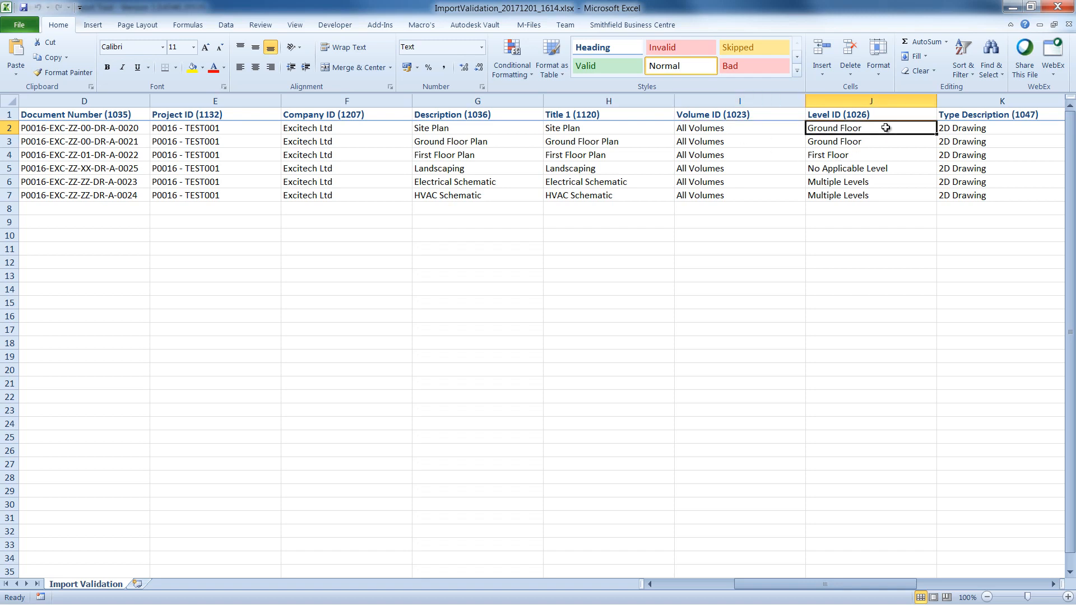
click(895, 154)
click(903, 166)
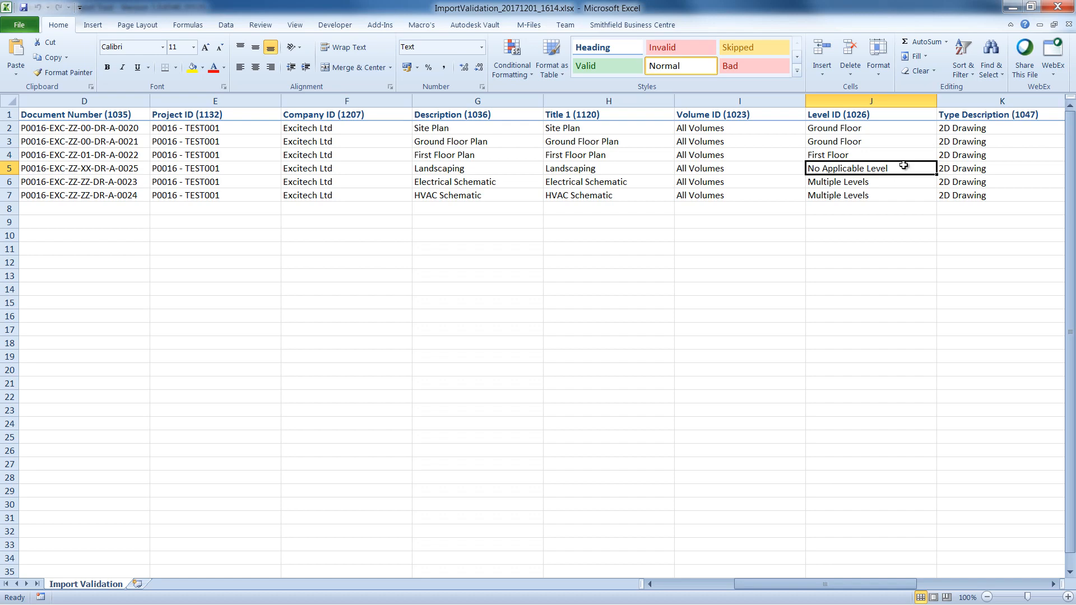
click(1046, 585)
click(1049, 586)
click(1050, 585)
click(1053, 586)
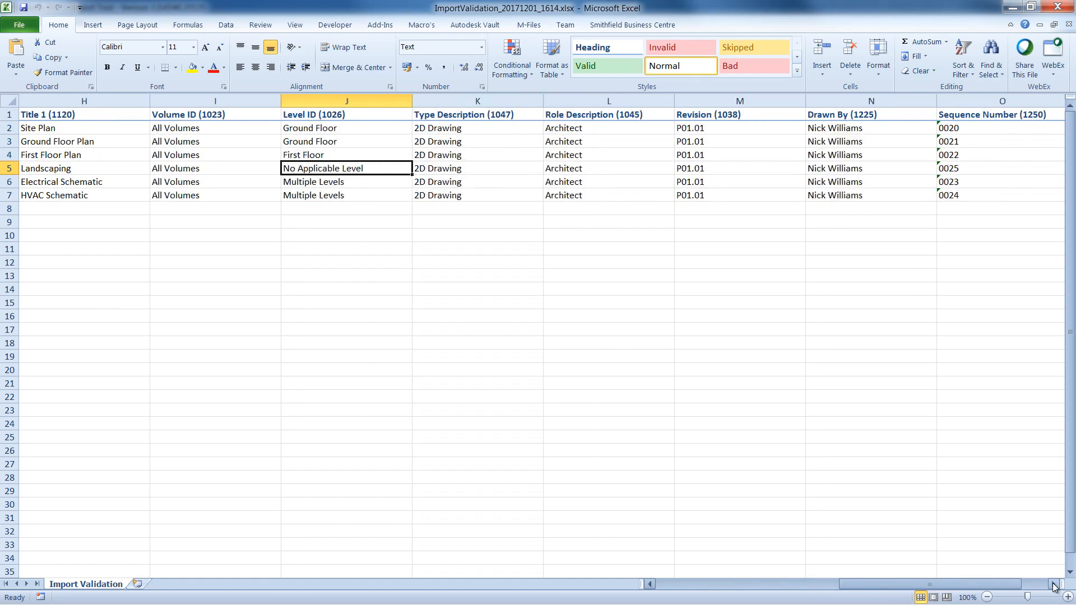
click(1053, 586)
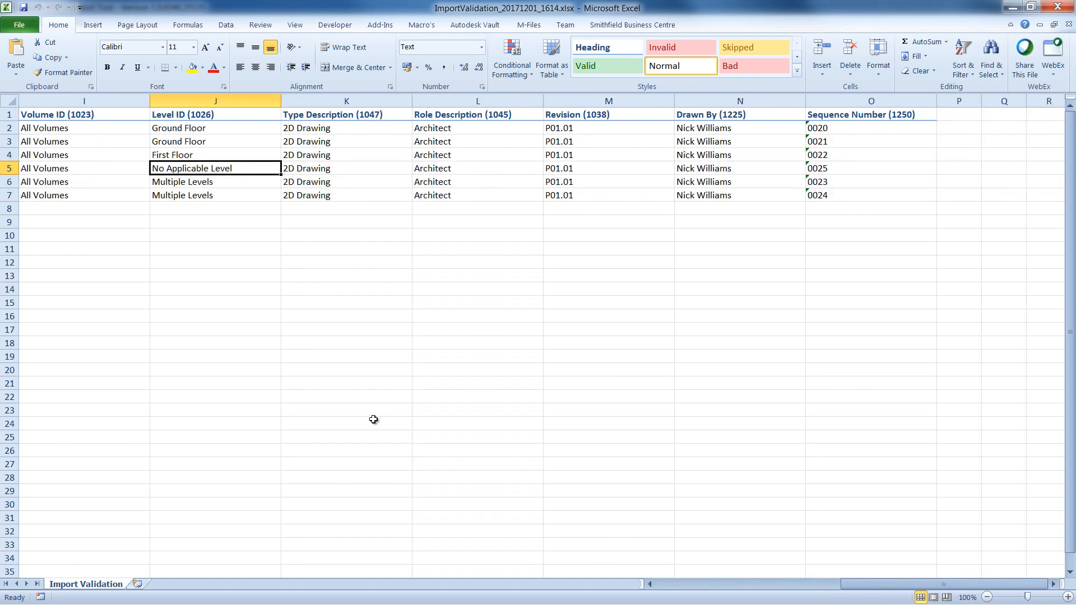
click(1058, 7)
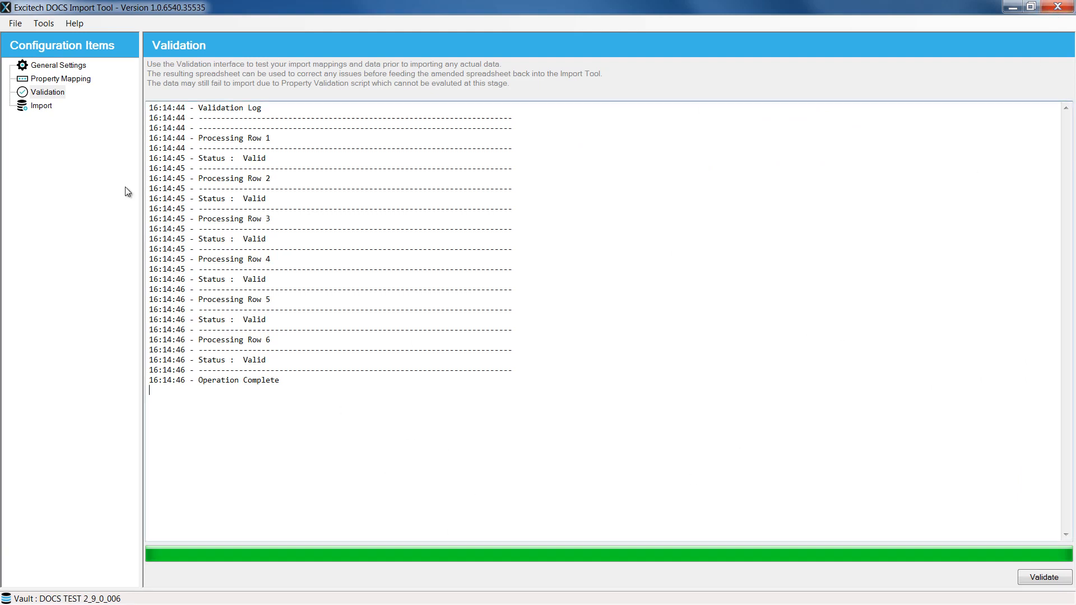
Run the import of the validated spreadsheet drawings into the vault
click(42, 106)
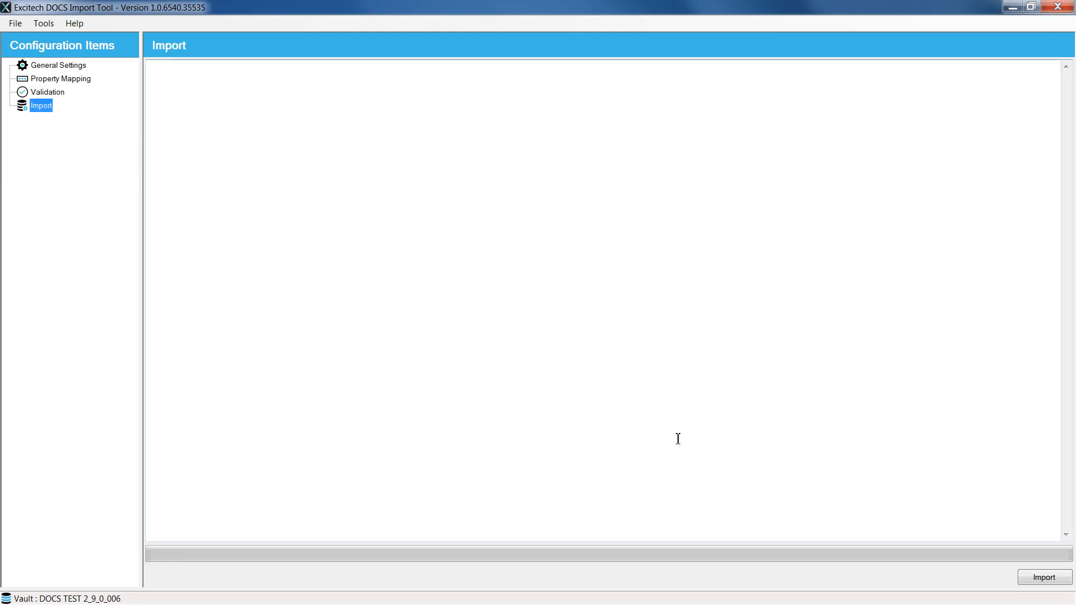
click(1036, 578)
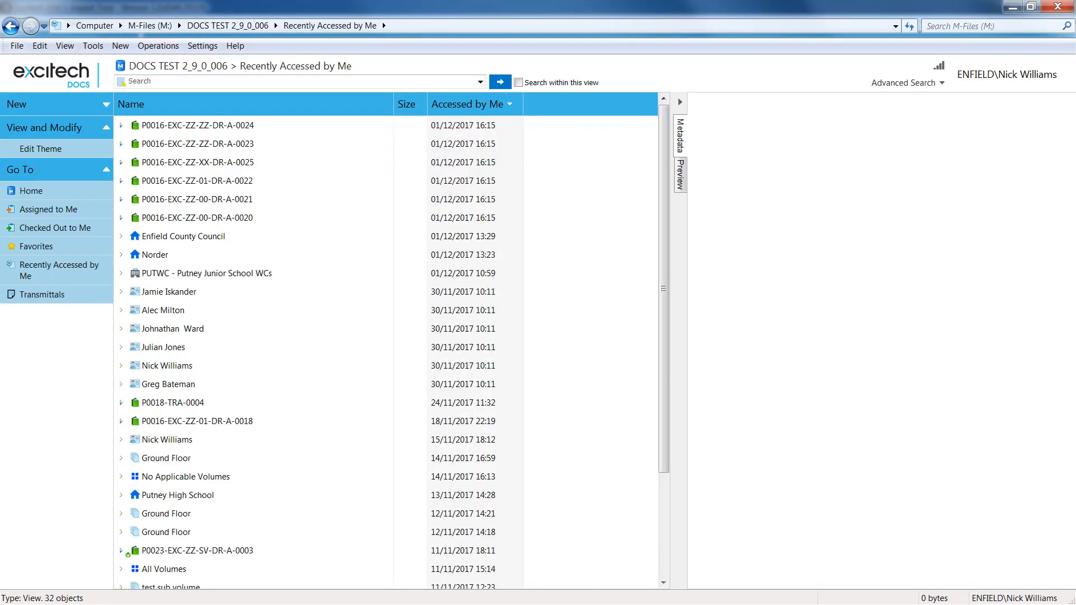
In the M-Files vault's recently accessed items, expand drawing P0016-EXC-ZZ-00-DR-A-0020 and select its DWG file
click(125, 273)
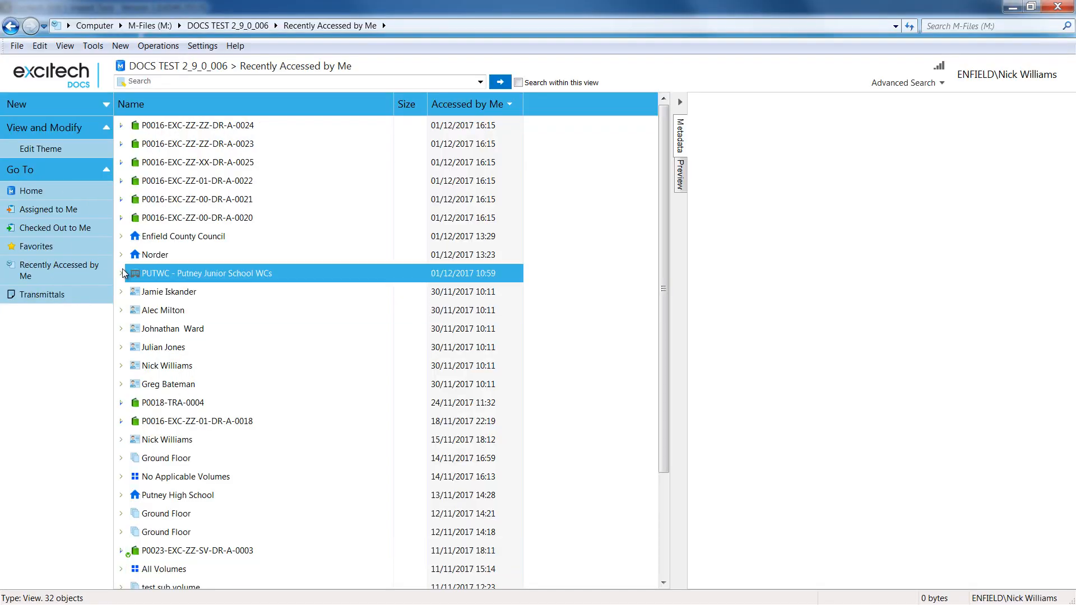
click(215, 217)
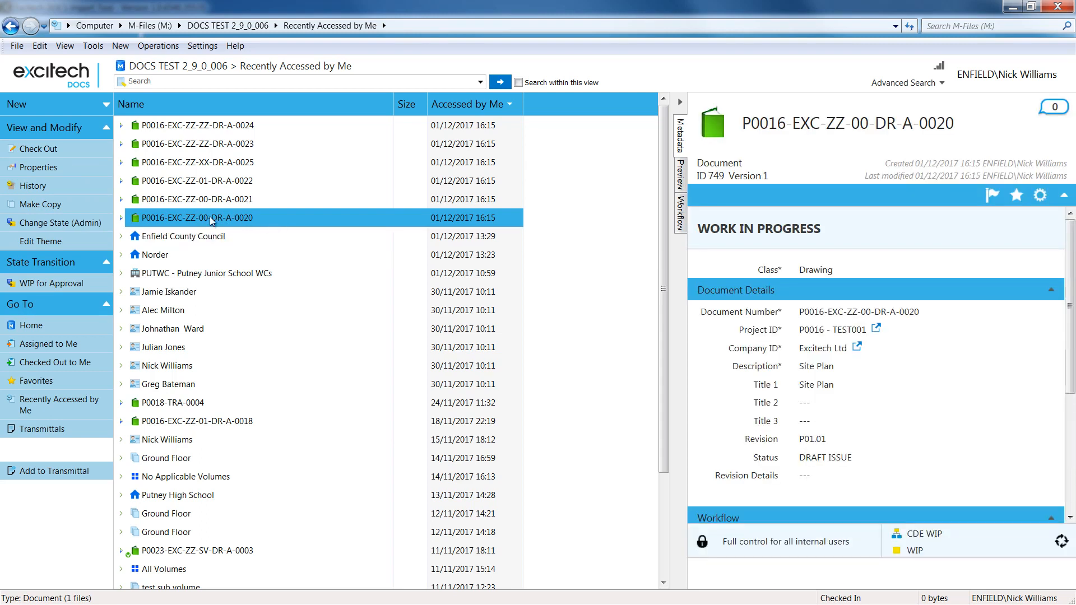
click(120, 218)
click(252, 237)
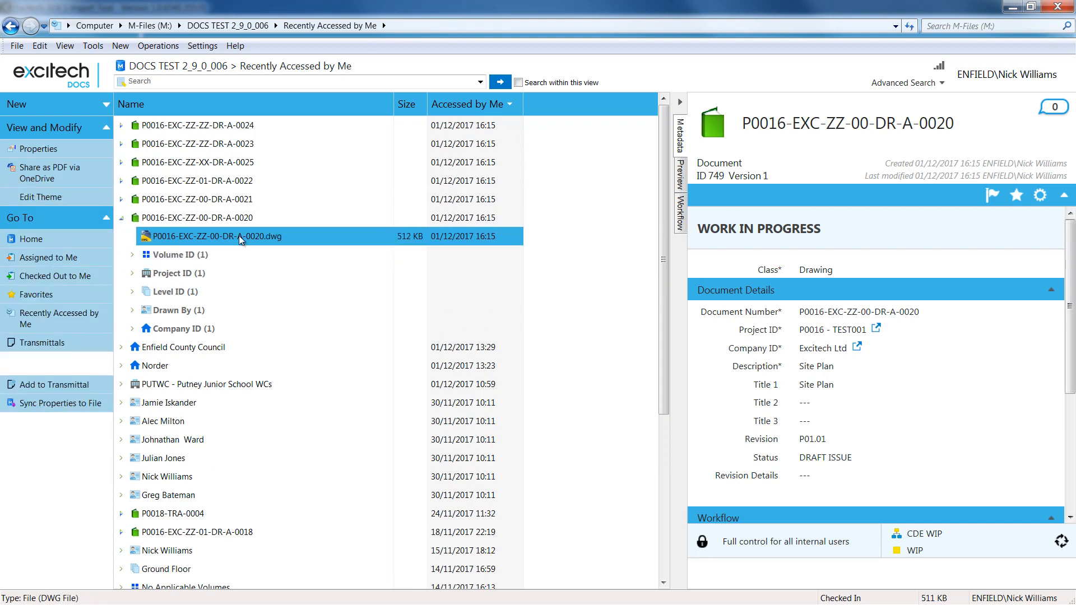
Expand the drawing's Volume ID, Project ID, Level ID, Drawn By and Company ID relationships and review its metadata through the Workflow section
click(132, 254)
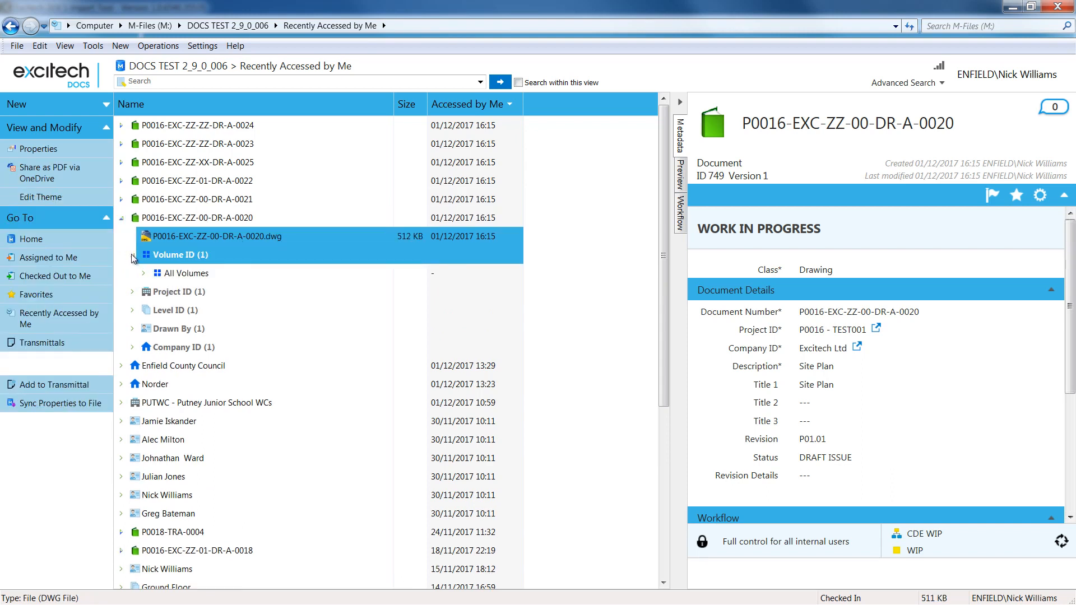
click(132, 291)
click(132, 328)
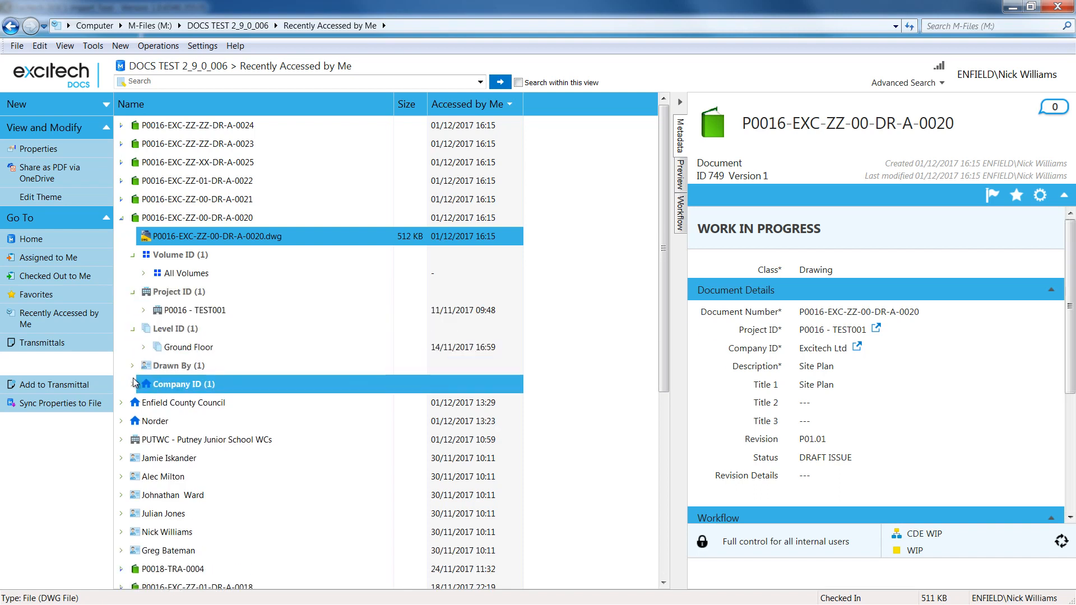
click(132, 365)
click(133, 403)
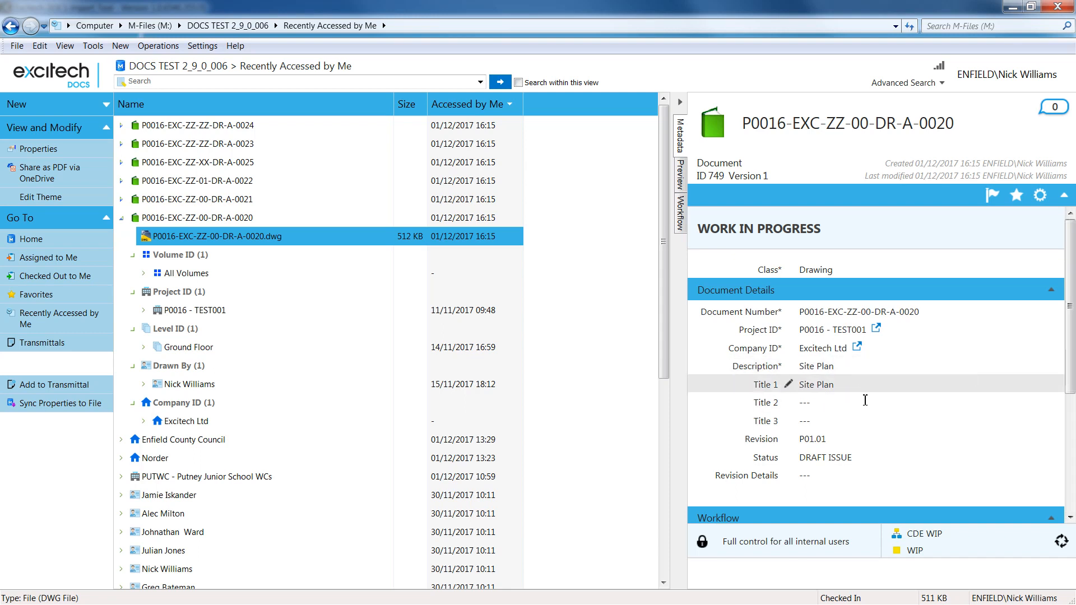
click(1070, 519)
click(1070, 520)
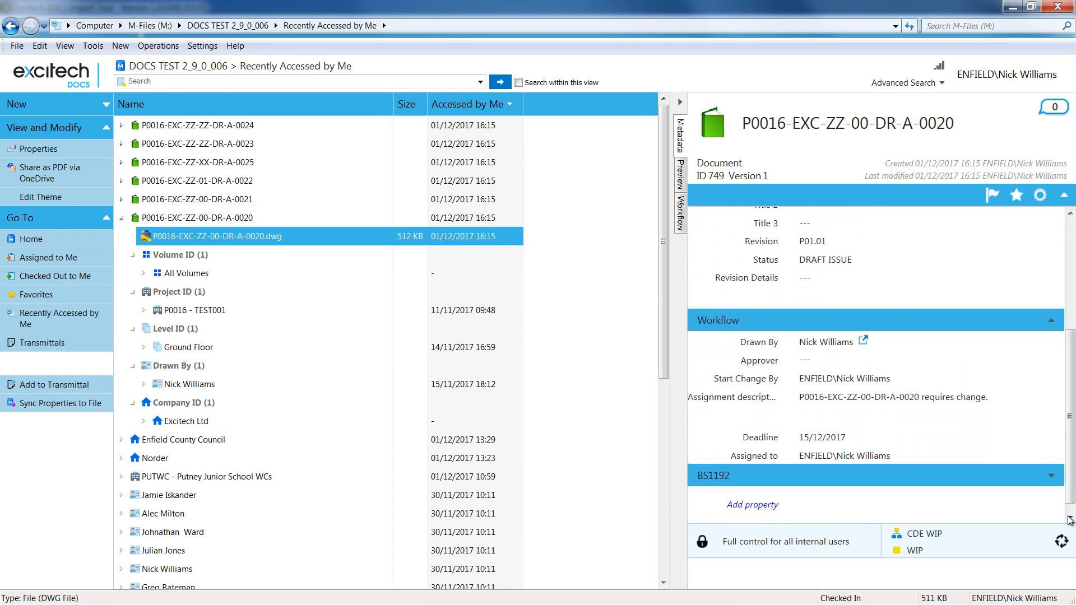
Examine the metadata and DWG file of drawing P0016-EXC-ZZ-XX-DR-A-0025, and return to the Excitech DOCS Import Tool
click(122, 162)
ctrl+click(443, 335)
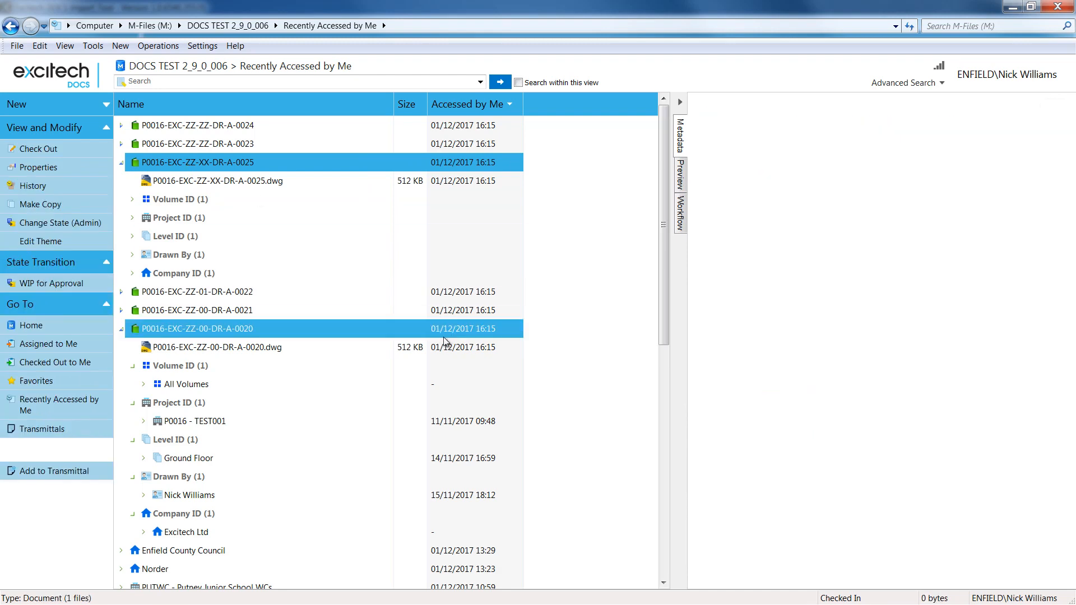
ctrl+click(438, 332)
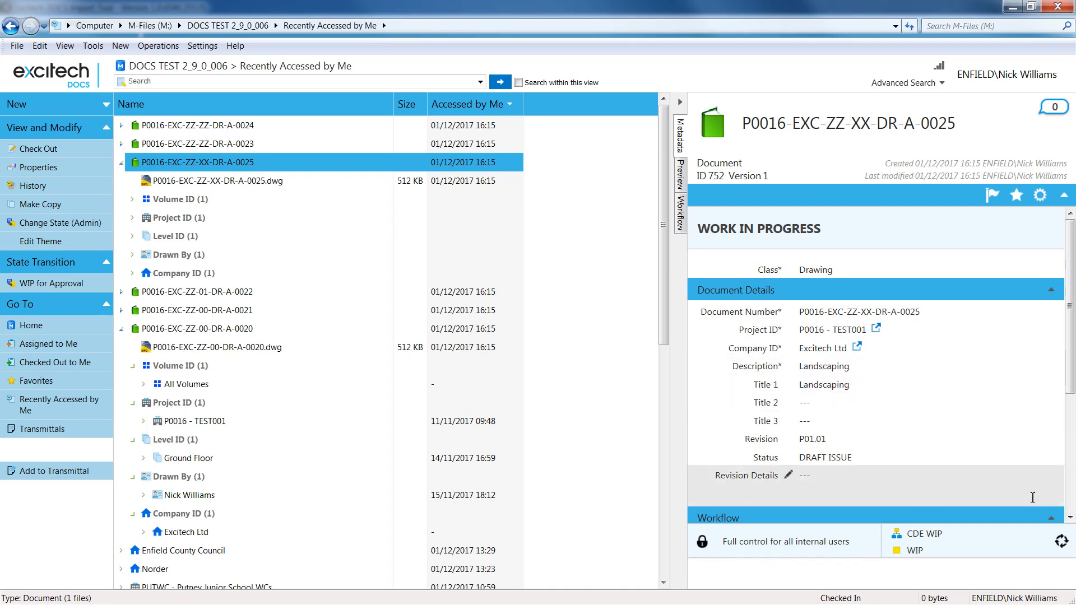
click(1070, 518)
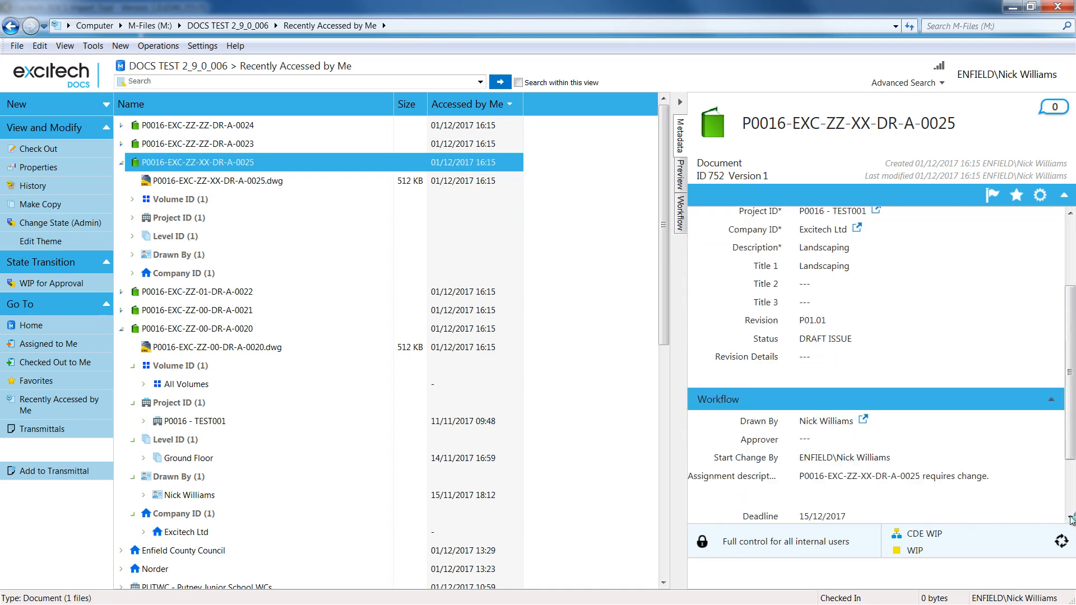
click(217, 181)
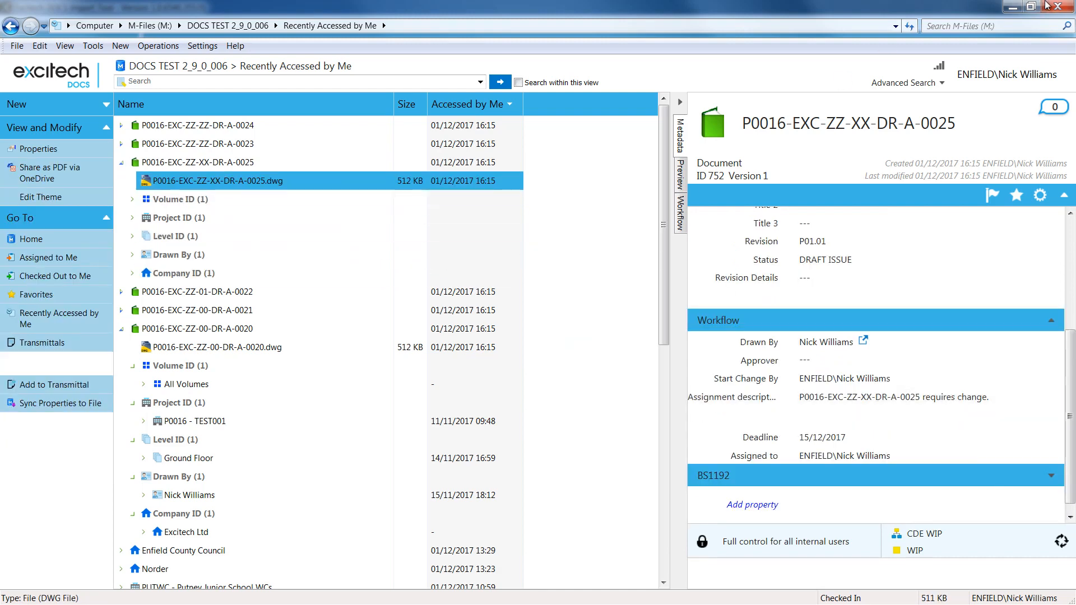
click(1012, 7)
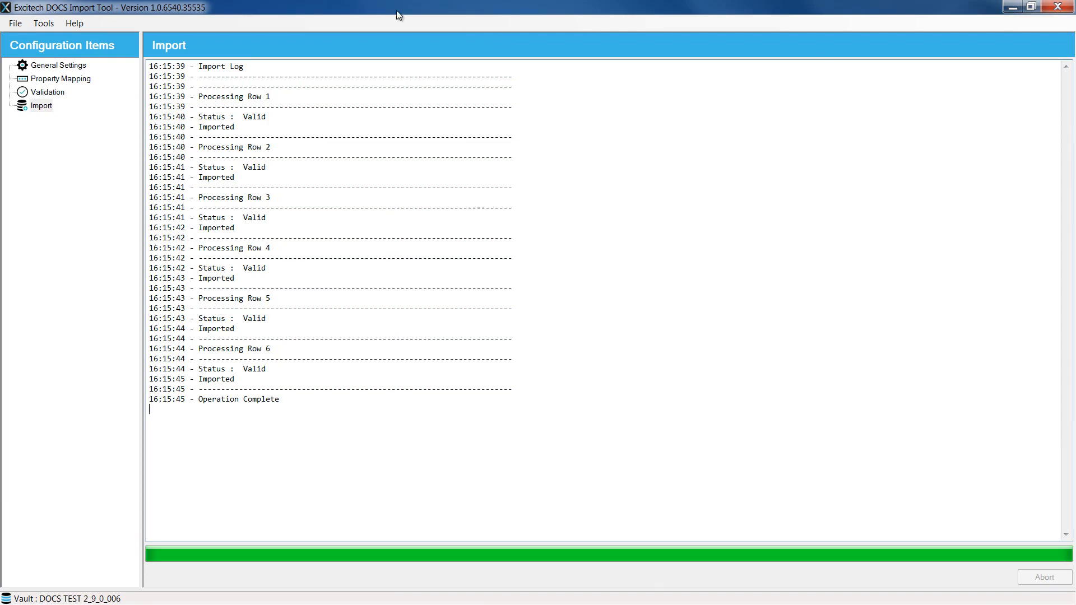
click(76, 23)
click(84, 36)
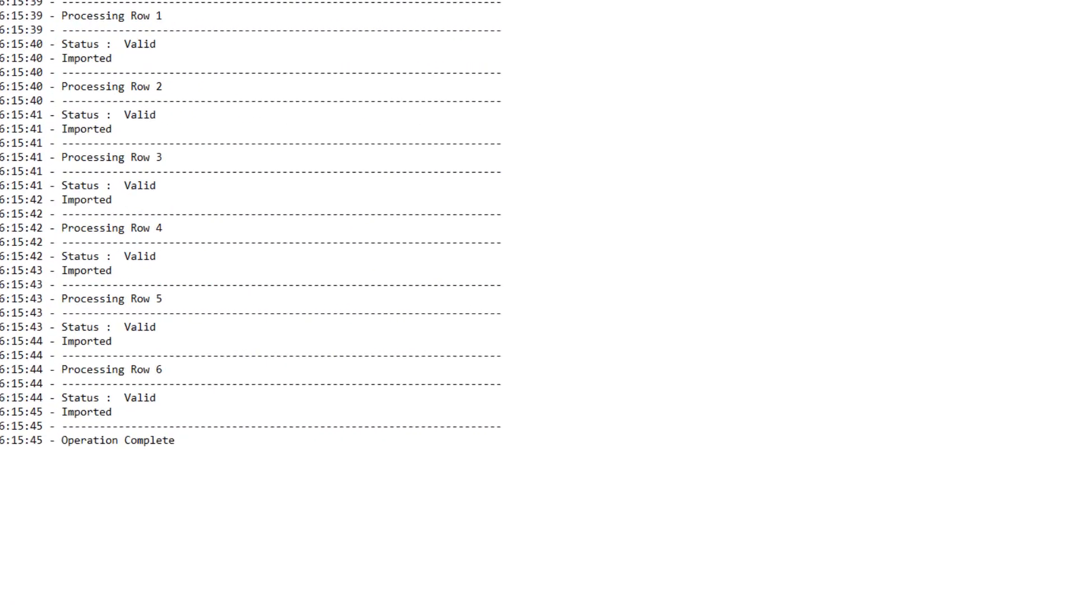